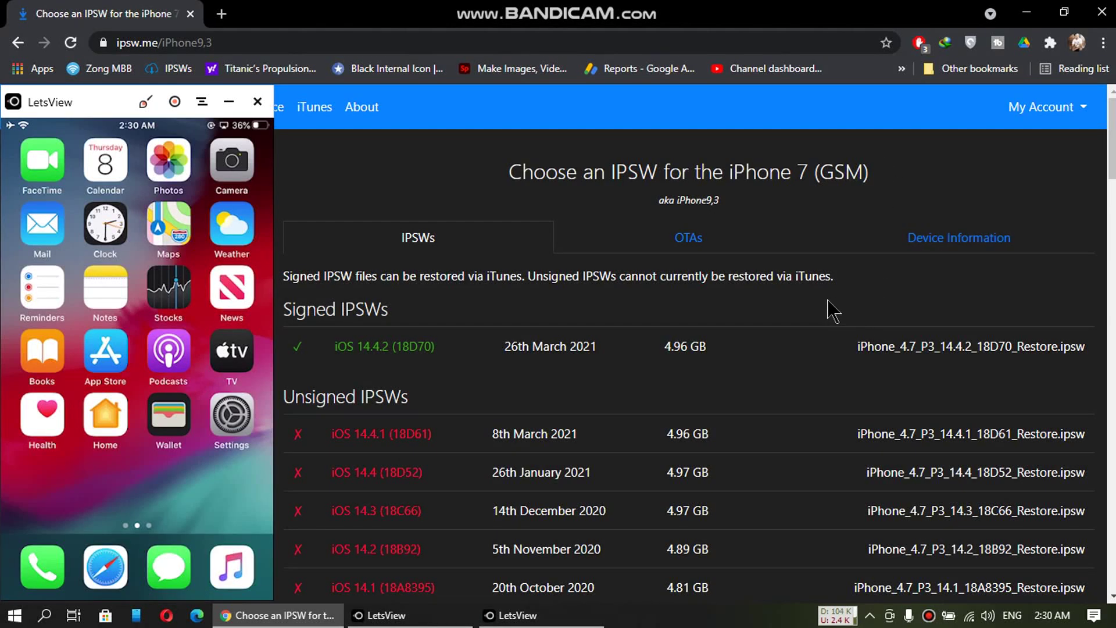
pyautogui.scroll(-1, 803, 306)
pyautogui.scroll(1, 784, 301)
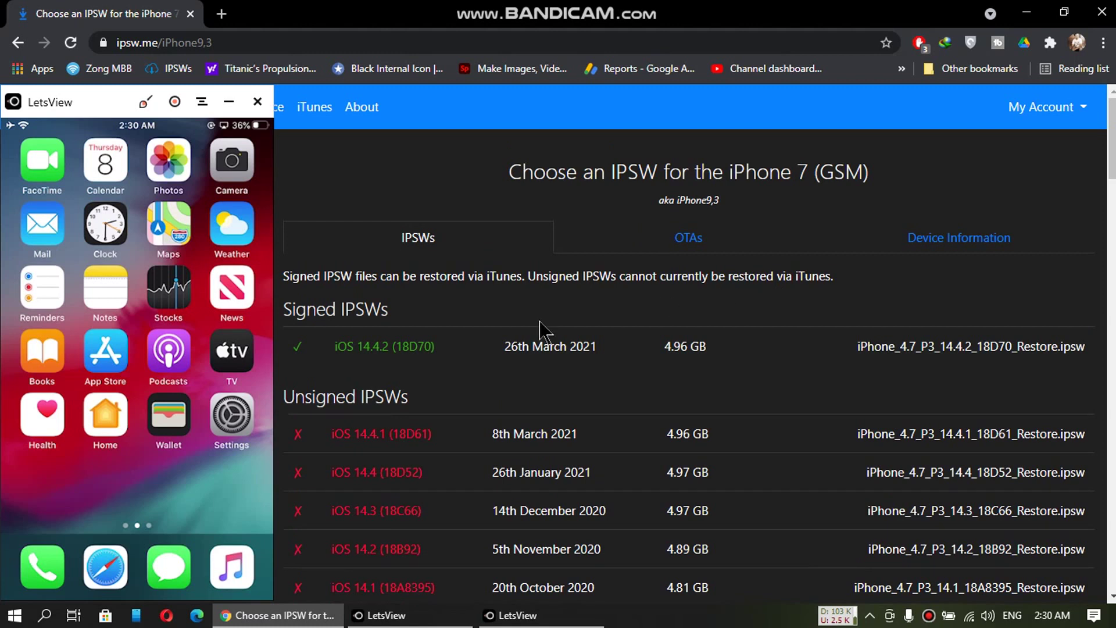